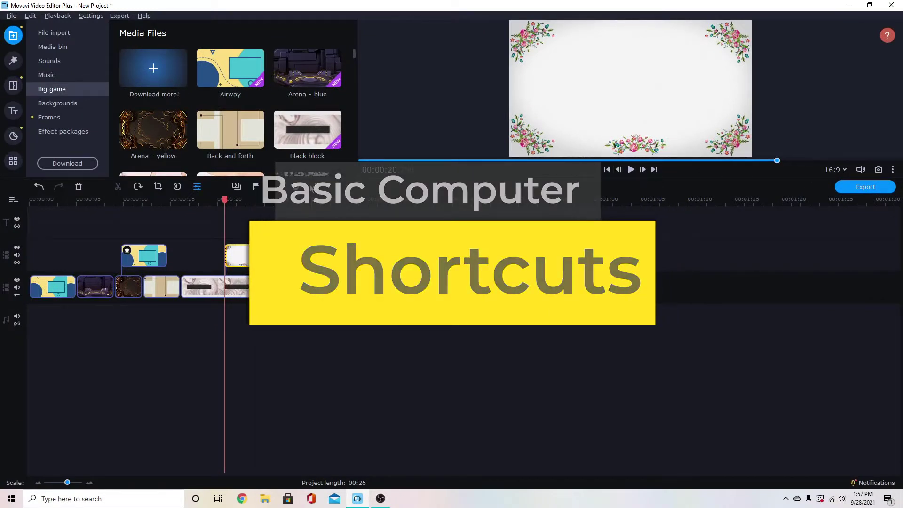
Copy the floral overlay clip and paste it where the main track's last clip ends, at about 26.9 seconds.
{"action": "left_click", "coordinate": [241, 261]}
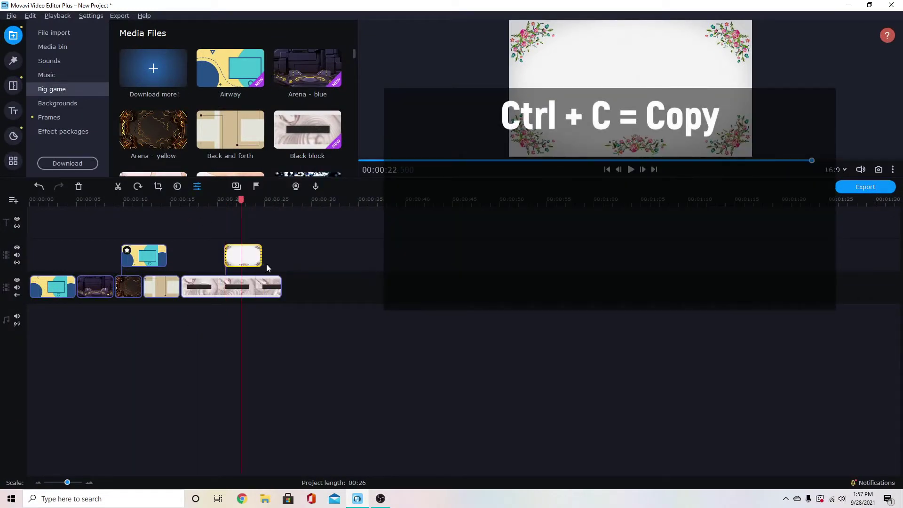
{"action": "left_click", "coordinate": [313, 196]}
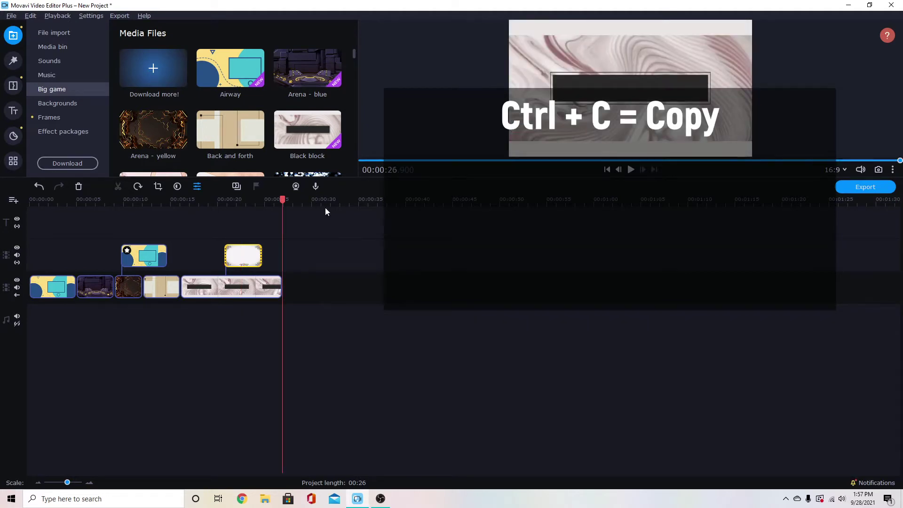
{"action": "left_click", "coordinate": [310, 279]}
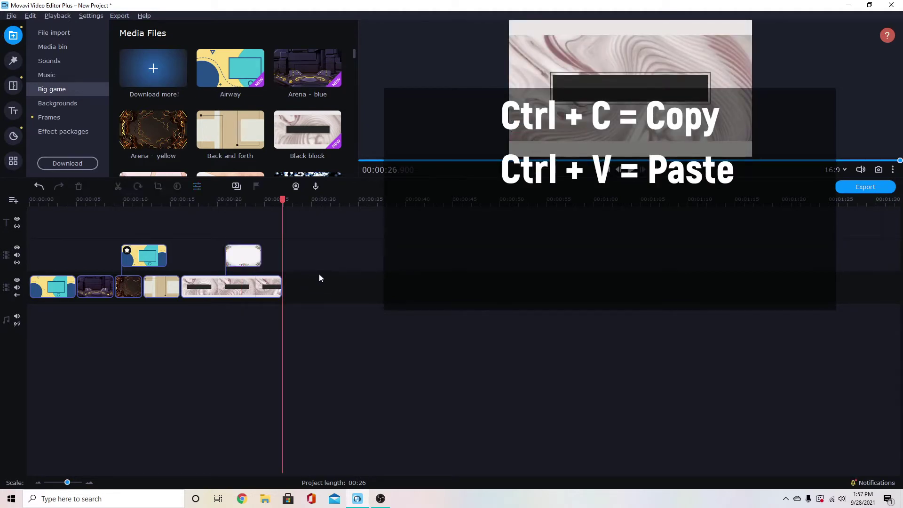
{"action": "key", "text": "ctrl+v"}
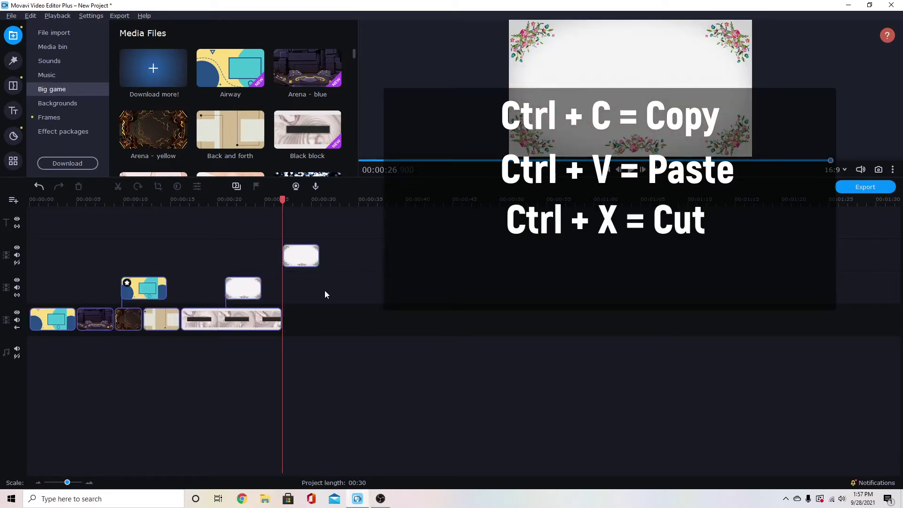
Cut the original floral overlay clip and paste it right after its copy, at about 30.9 seconds.
{"action": "left_click", "coordinate": [238, 292]}
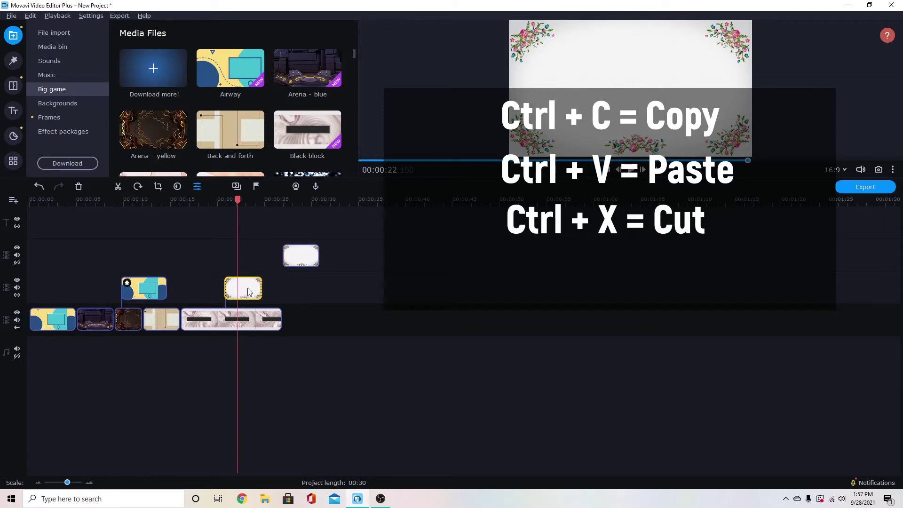
{"action": "key", "text": "ctrl+x"}
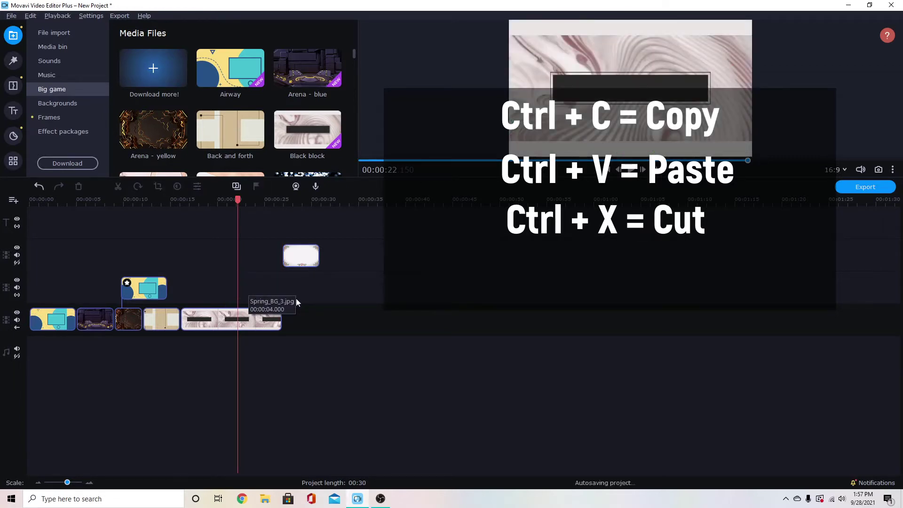
{"action": "left_click", "coordinate": [326, 203]}
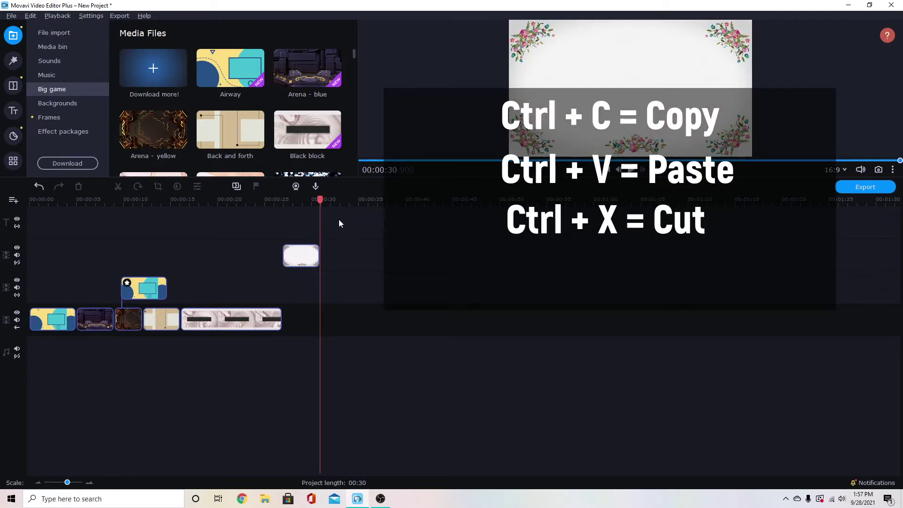
{"action": "key", "text": "ctrl+v"}
Move both floral clips down onto the main track, directly behind the marble black block clip.
{"action": "left_click", "coordinate": [334, 259]}
{"action": "left_click_drag", "start_coordinate": [334, 260], "coordinate": [326, 317]}
{"action": "left_click_drag", "start_coordinate": [298, 263], "coordinate": [301, 319]}
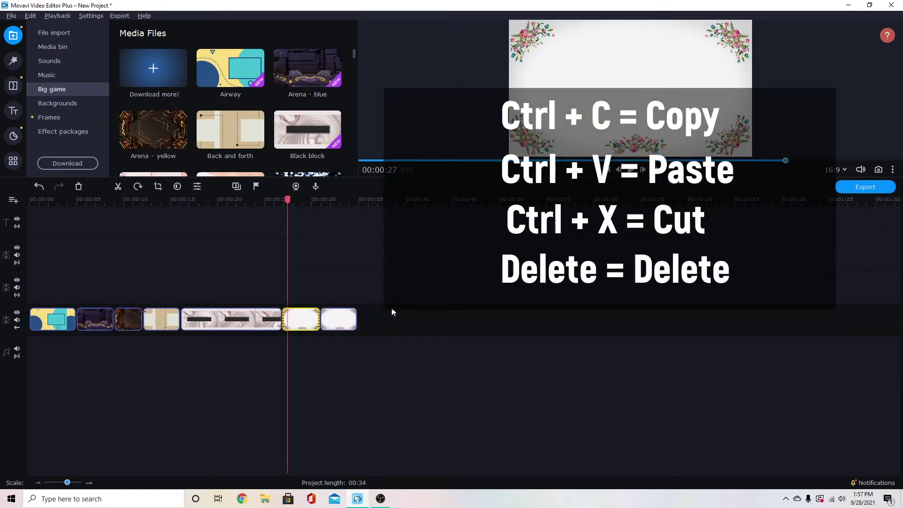
Delete the last floral clip from the main track, and undo and redo that deletion.
{"action": "key", "text": "Delete"}
{"action": "left_click", "coordinate": [311, 321]}
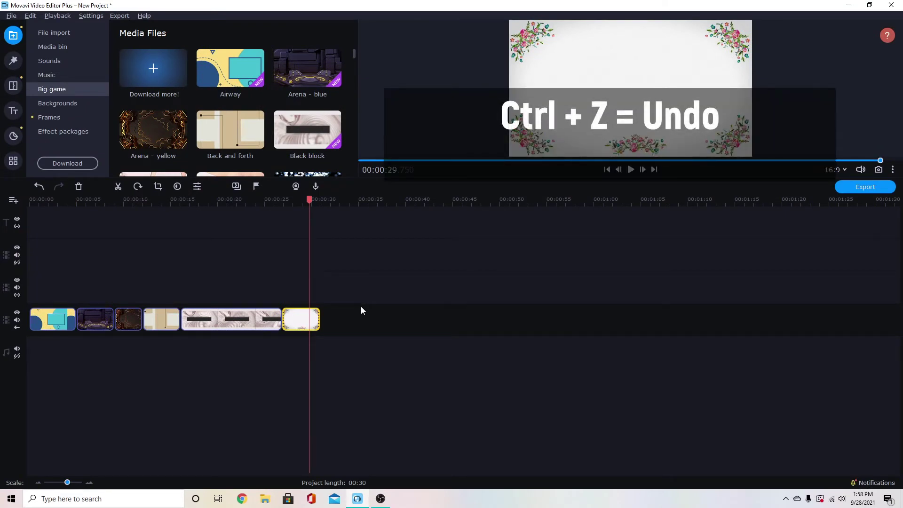
{"action": "key", "text": "ctrl+z"}
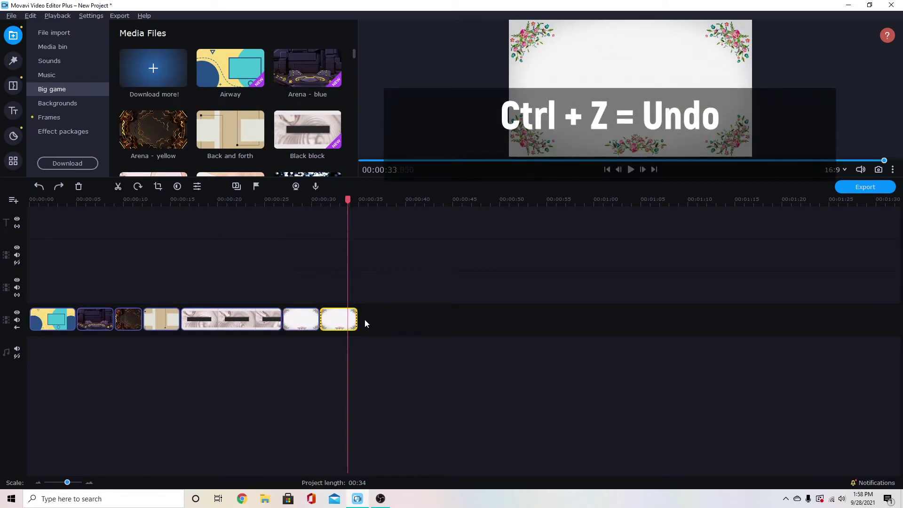
{"action": "key", "text": "ctrl+y"}
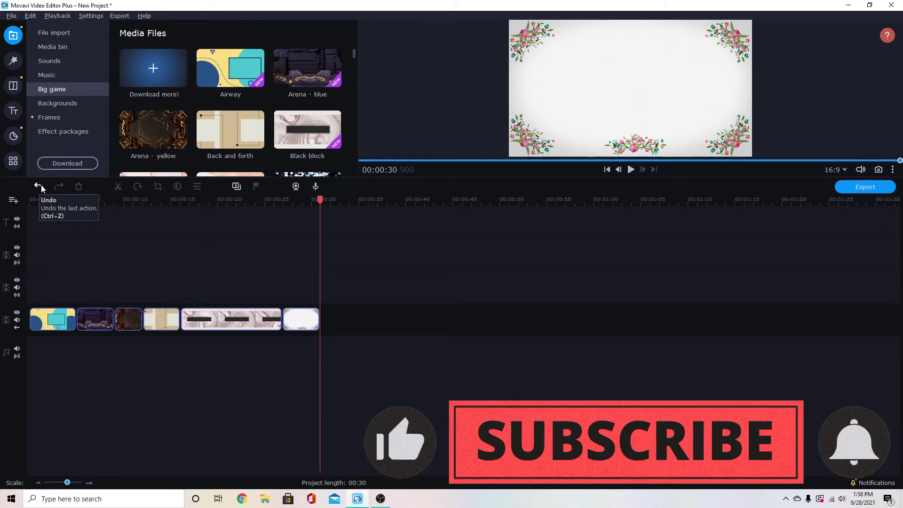
{"action": "left_click", "coordinate": [58, 187]}
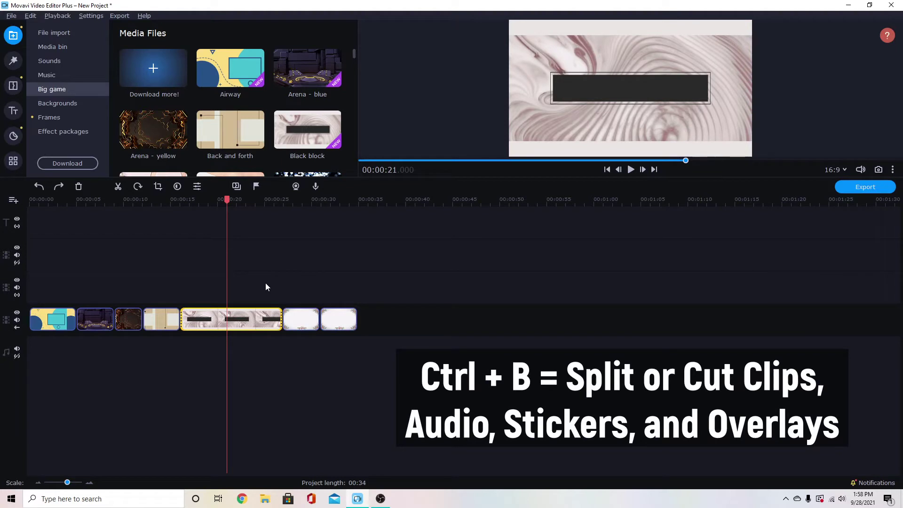
Split the marble black block clip into three pieces at 21.0 and 24.4 seconds.
{"action": "key", "text": "ctrl+b"}
{"action": "left_click", "coordinate": [238, 323]}
{"action": "left_click", "coordinate": [253, 323]}
{"action": "left_click", "coordinate": [260, 319]}
{"action": "key", "text": "ctrl+b"}
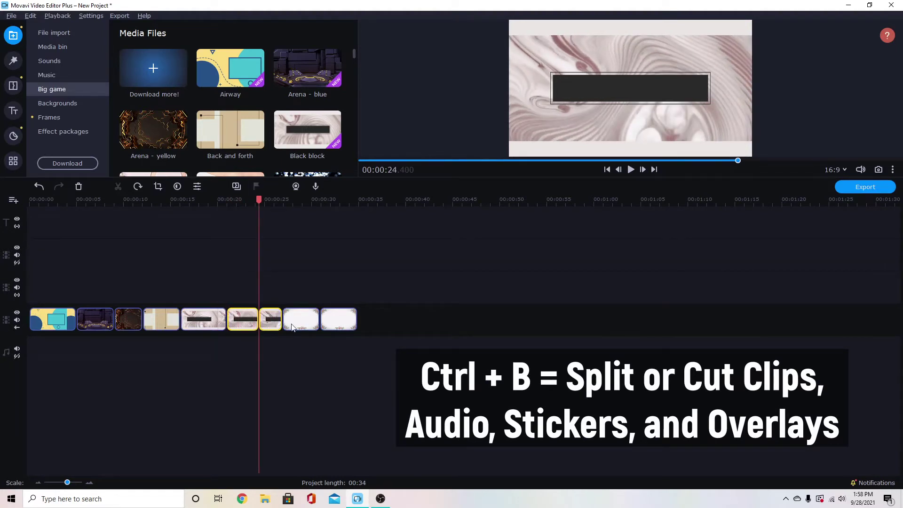
Split each of the two floral clips into two pieces, the last one at 33.55 seconds.
{"action": "left_click", "coordinate": [302, 320]}
{"action": "key", "text": "ctrl+b"}
{"action": "left_click", "coordinate": [346, 323]}
{"action": "key", "text": "ctrl+b"}
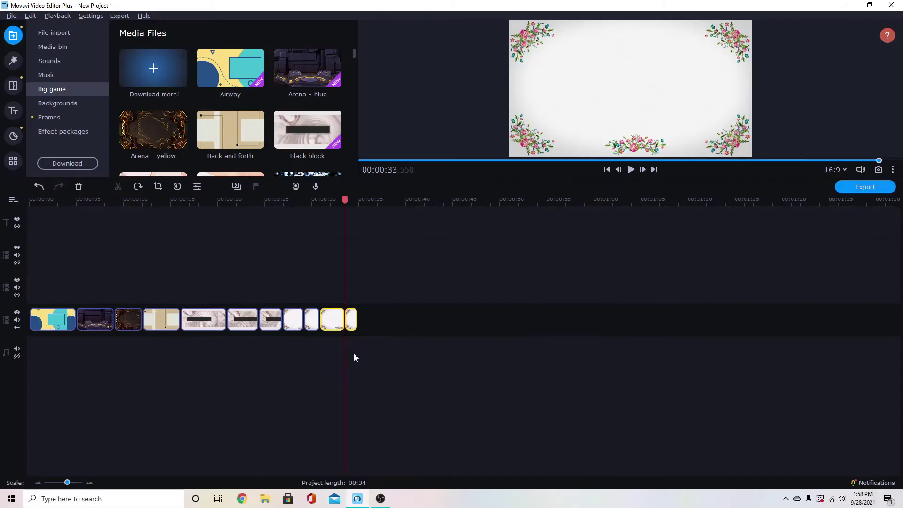
{"action": "left_click", "coordinate": [275, 371]}
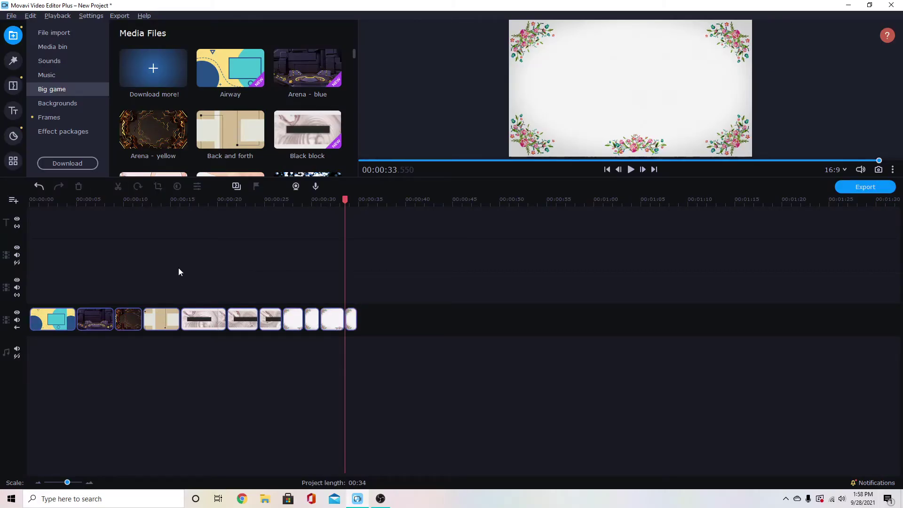
Try to split the first floral piece at 28.5 seconds.
{"action": "left_click", "coordinate": [297, 322]}
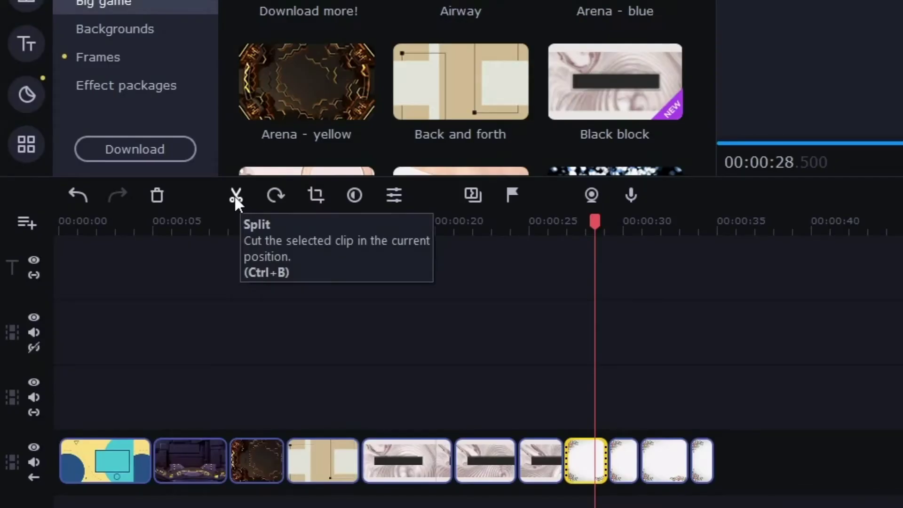
{"action": "left_click", "coordinate": [235, 194]}
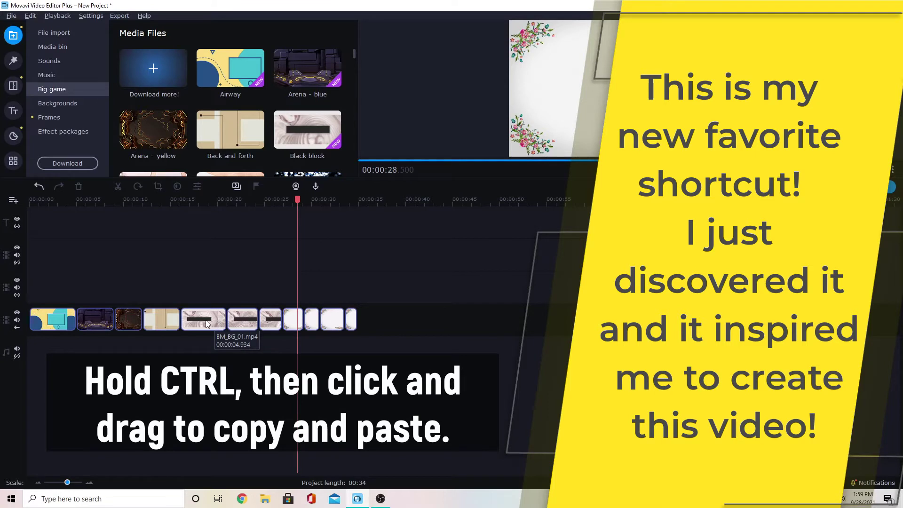
Place a copy of the first marble clip at the end of the main track and deselect it.
{"action": "left_click_drag", "start_coordinate": [206, 323], "coordinate": [368, 320]}
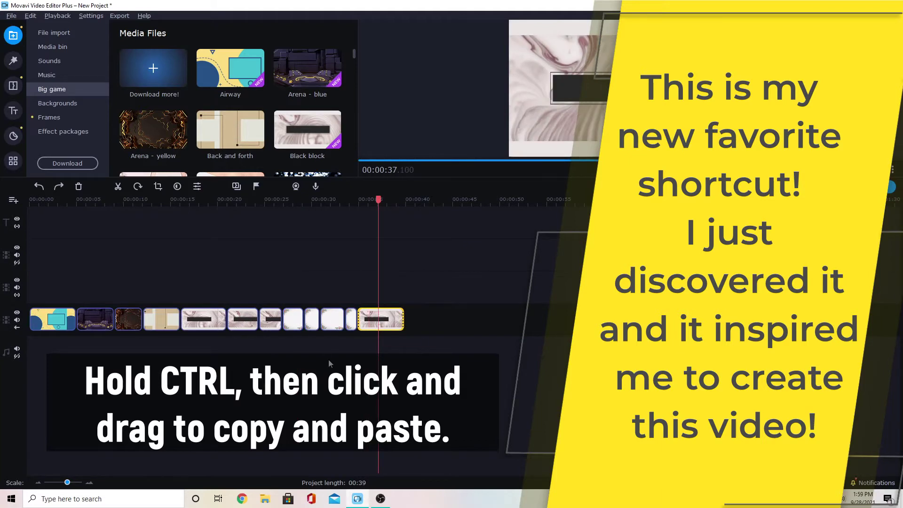
{"action": "left_click", "coordinate": [392, 347]}
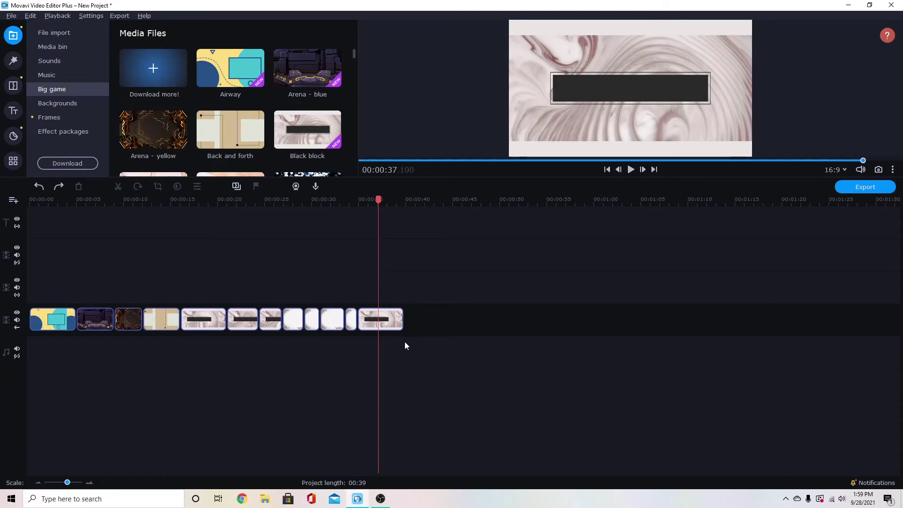
Select several neighbouring marble and floral clips together and copy them to the end of the main track.
{"action": "left_click", "coordinate": [236, 324]}
{"action": "left_click", "coordinate": [206, 324], "text": "ctrl"}
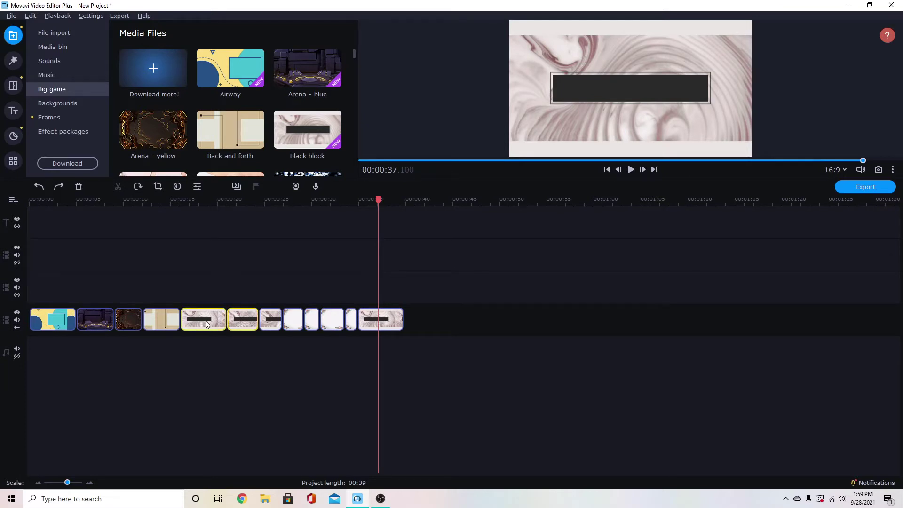
{"action": "left_click", "coordinate": [150, 319], "text": "ctrl"}
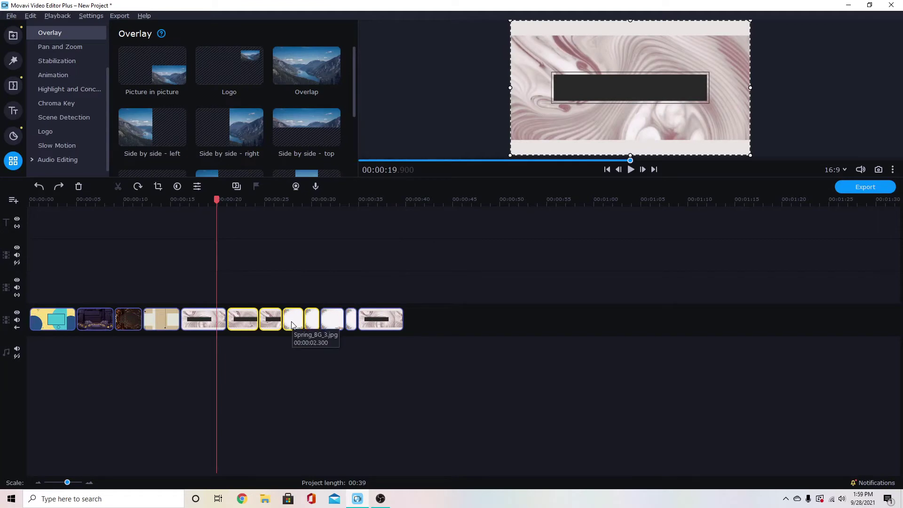
{"action": "left_click_drag", "start_coordinate": [291, 325], "coordinate": [479, 326]}
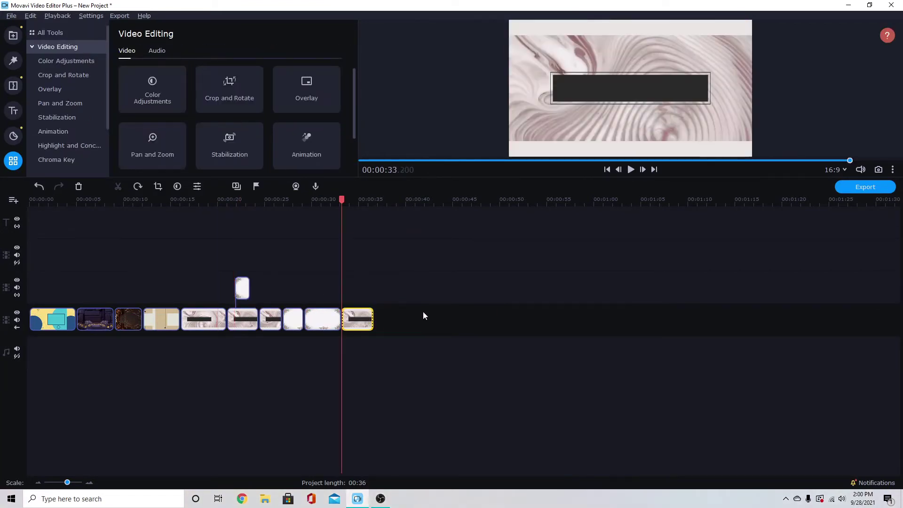
Replace the last marble clip on the main track with a new copy of the marble clip under the floral overlay.
{"action": "key", "text": "Delete"}
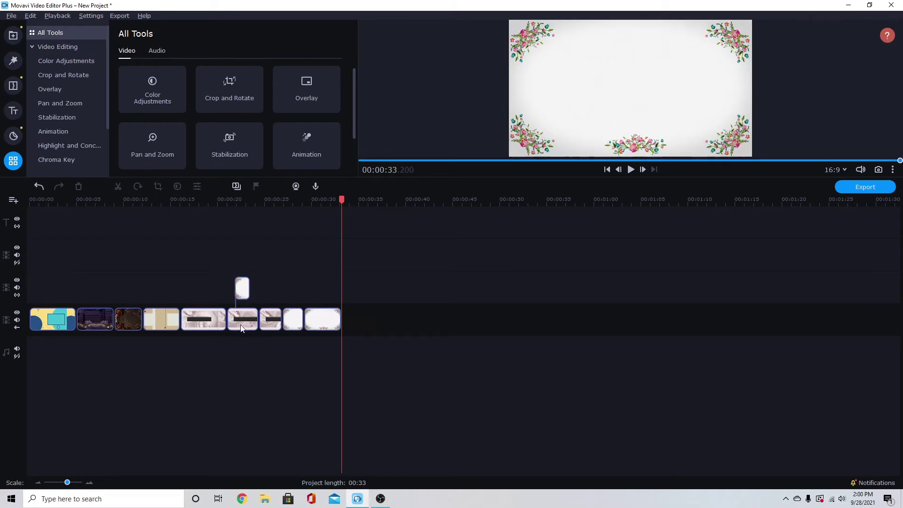
{"action": "key", "text": "ctrl+v"}
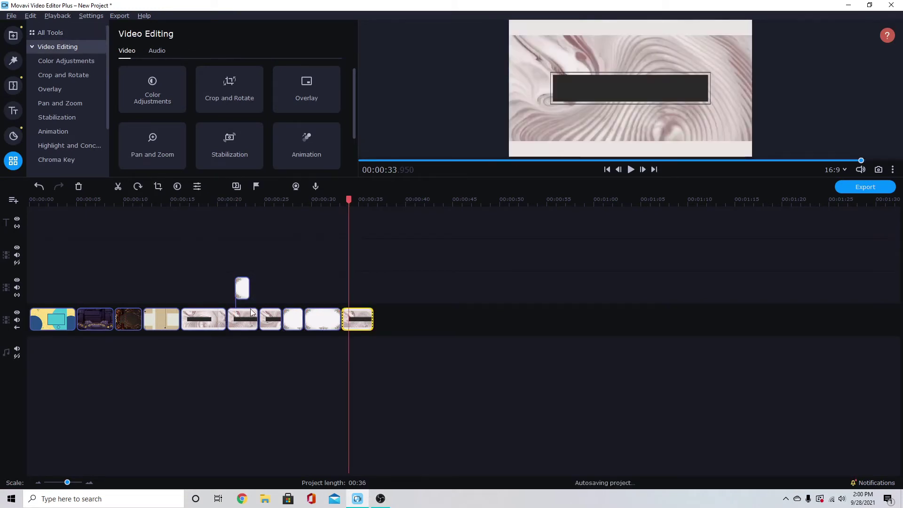
Paste a copy of the second marble clip with its linked floral overlay at the track's end, and delete the pasted pair.
{"action": "left_click", "coordinate": [243, 323]}
{"action": "key", "text": "ctrl+c"}
{"action": "key", "text": "End"}
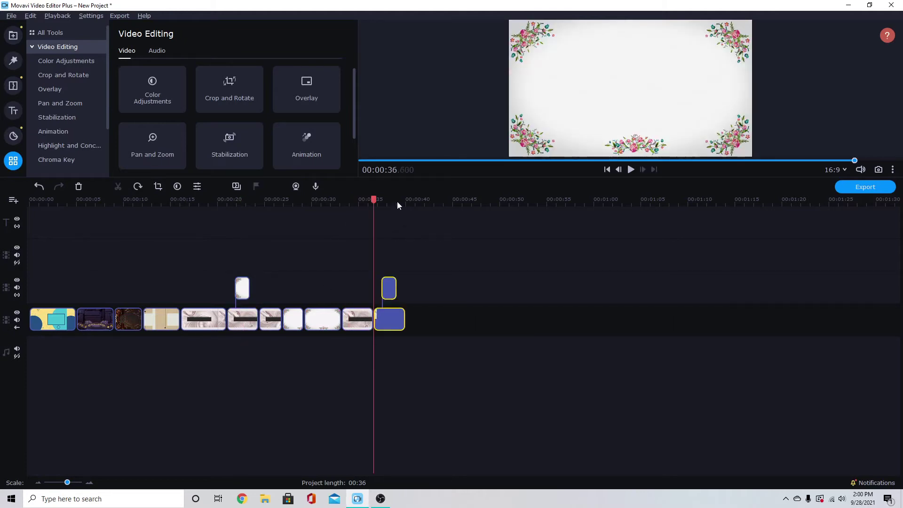
{"action": "key", "text": "ctrl+v"}
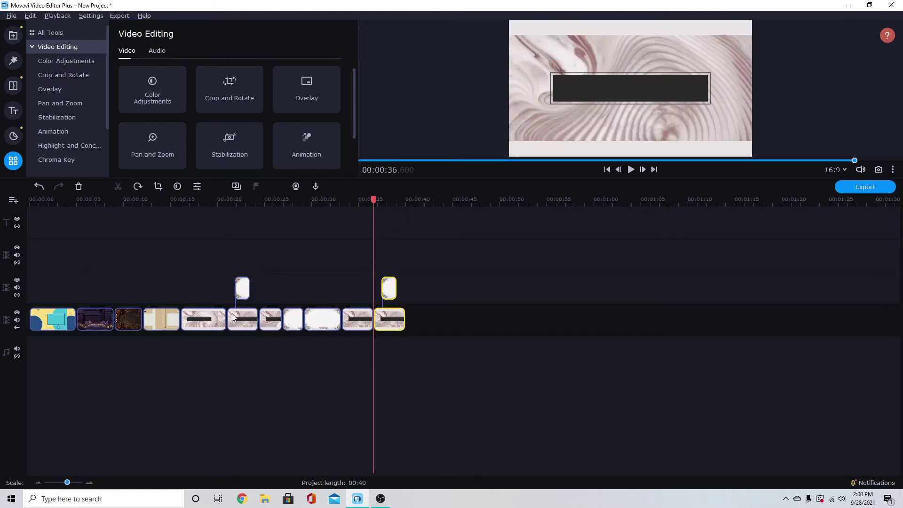
{"action": "key", "text": "Delete"}
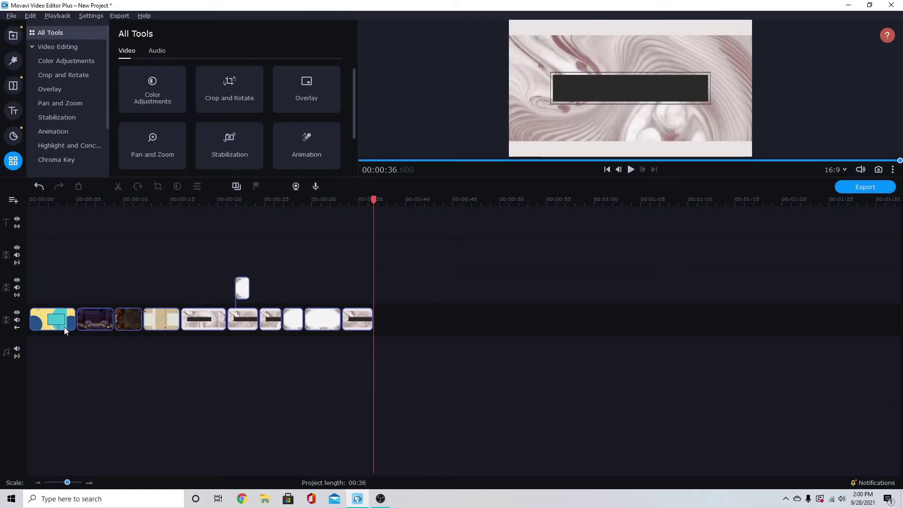
Duplicate the marble clip under the floral overlay eight times in place, and delete the duplicates.
{"action": "left_click", "coordinate": [65, 326]}
{"action": "left_click", "coordinate": [241, 326]}
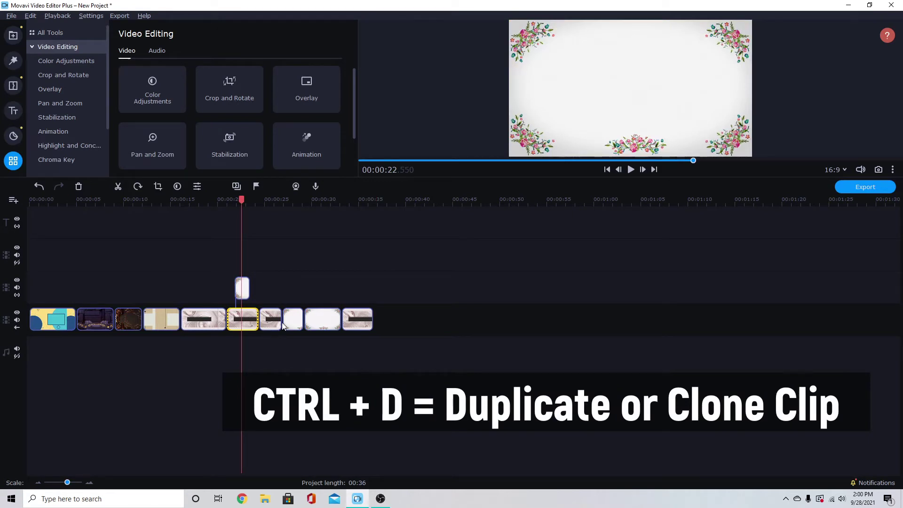
{"action": "key", "text": "ctrl+d"}
{"action": "key", "text": "ctrl+d"}
{"action": "key", "text": "ctrl+d"}
{"action": "key", "text": "ctrl+d"}
{"action": "key", "text": "ctrl+d"}
{"action": "key", "text": "ctrl+d"}
{"action": "key", "text": "ctrl+d"}
{"action": "key", "text": "ctrl+d"}
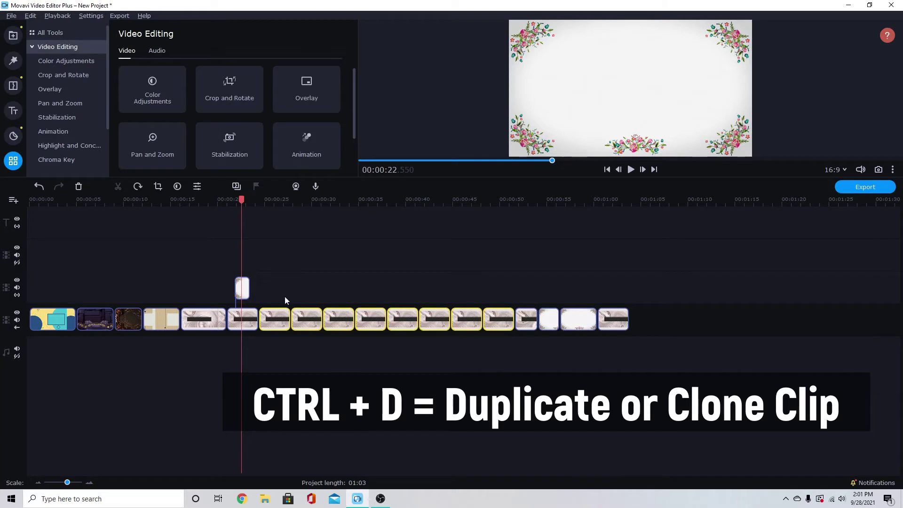
{"action": "key", "text": "Delete"}
Duplicate the blue arena clip six times and the yellow arena clip four times in place on the main track.
{"action": "left_click", "coordinate": [368, 325]}
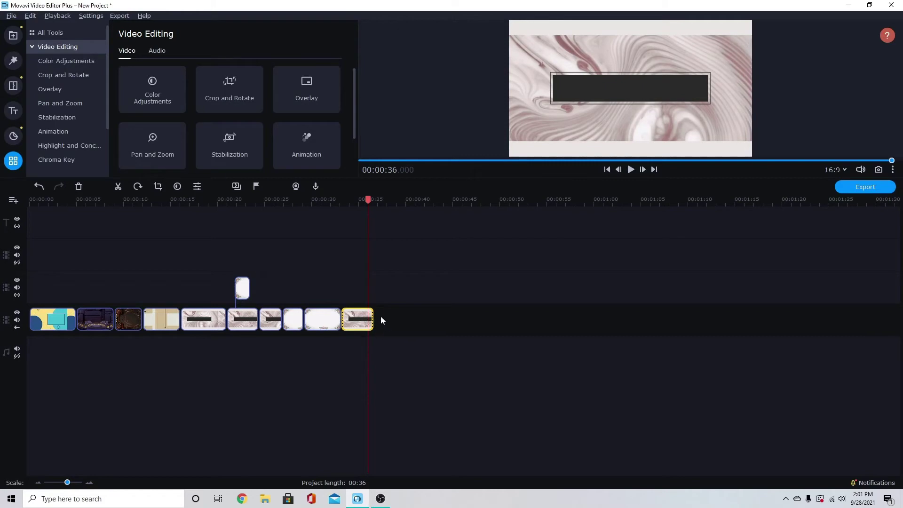
{"action": "left_click", "coordinate": [97, 322]}
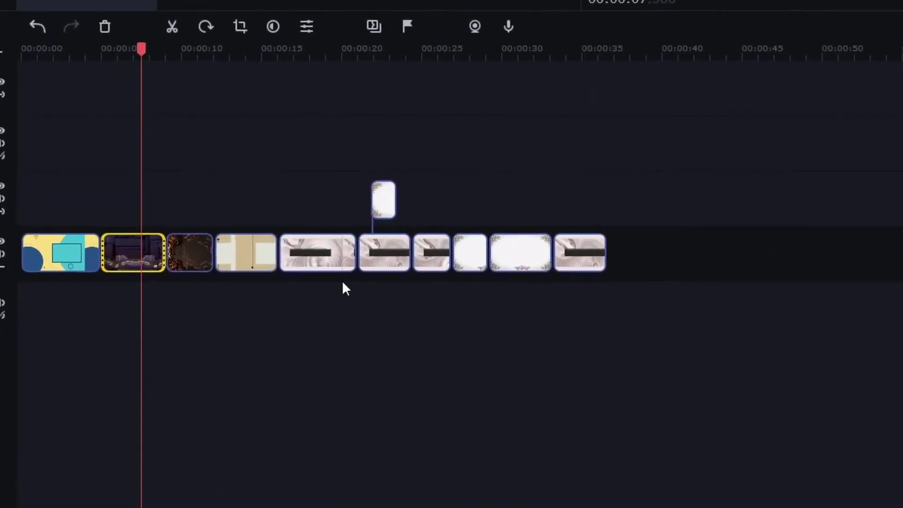
{"action": "key", "text": "ctrl+v"}
{"action": "key", "text": "ctrl+v"}
{"action": "key", "text": "ctrl+v"}
{"action": "key", "text": "ctrl+v"}
{"action": "key", "text": "ctrl+v"}
{"action": "key", "text": "ctrl+v"}
{"action": "key", "text": "ctrl+v"}
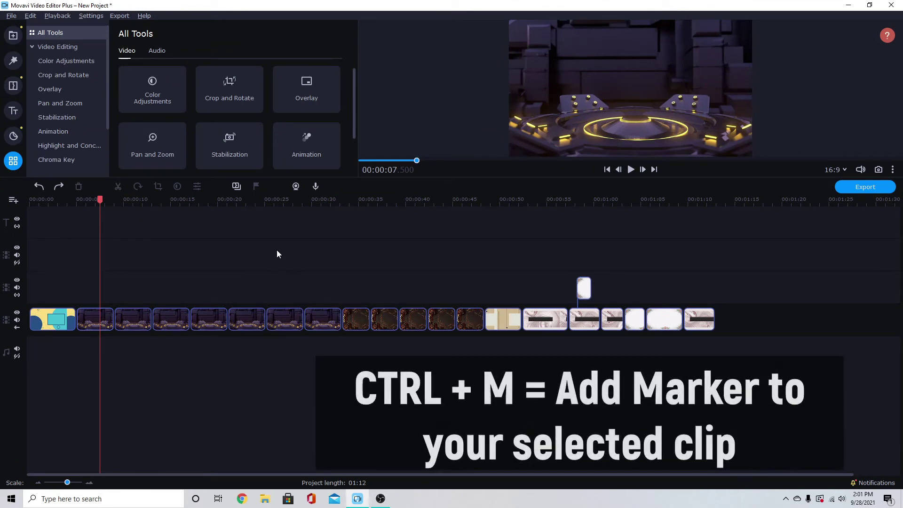
Add an unnamed timeline marker at 00:00:23.100 over the fifth blue arena clip.
{"action": "left_click", "coordinate": [246, 201]}
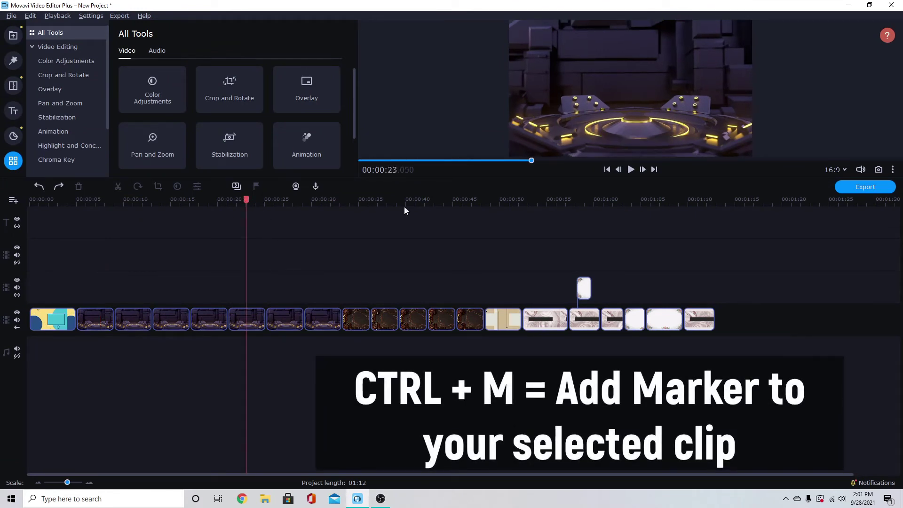
{"action": "left_click", "coordinate": [257, 201]}
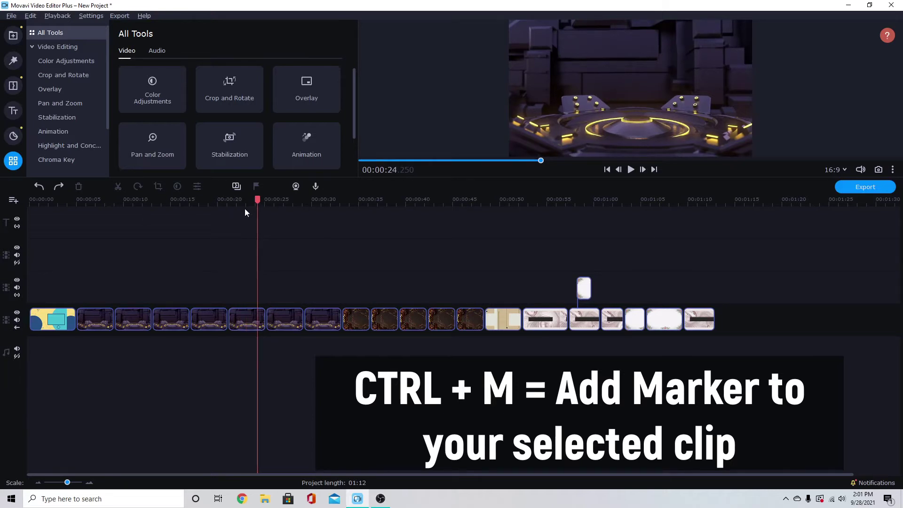
{"action": "left_click", "coordinate": [248, 323]}
{"action": "left_click", "coordinate": [247, 324]}
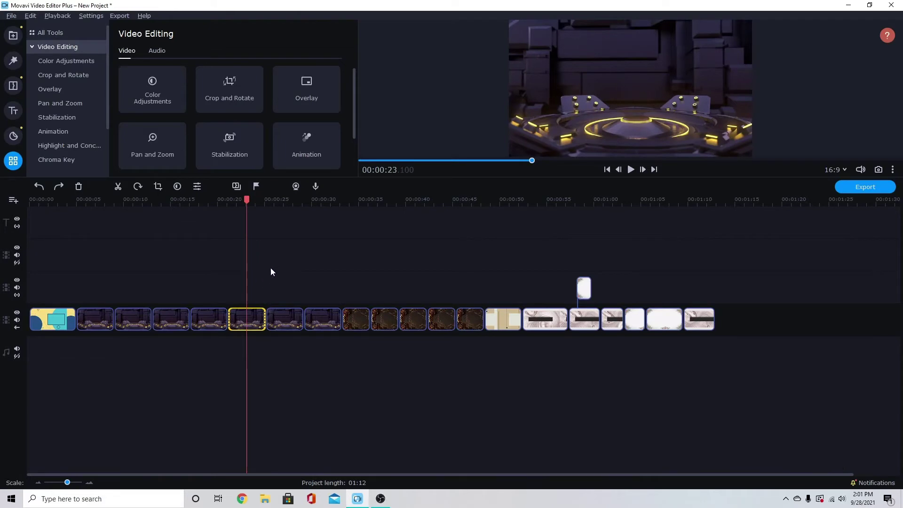
{"action": "key", "text": "ctrl+m"}
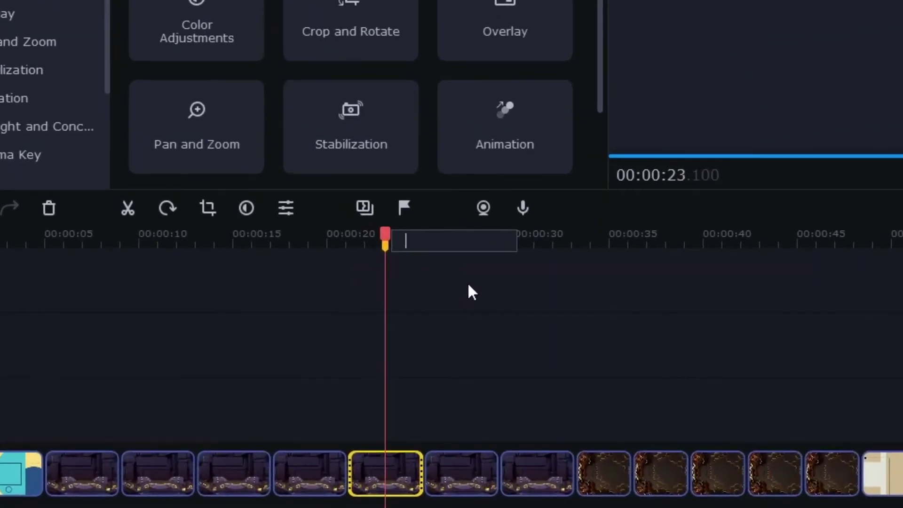
{"action": "left_click", "coordinate": [509, 284]}
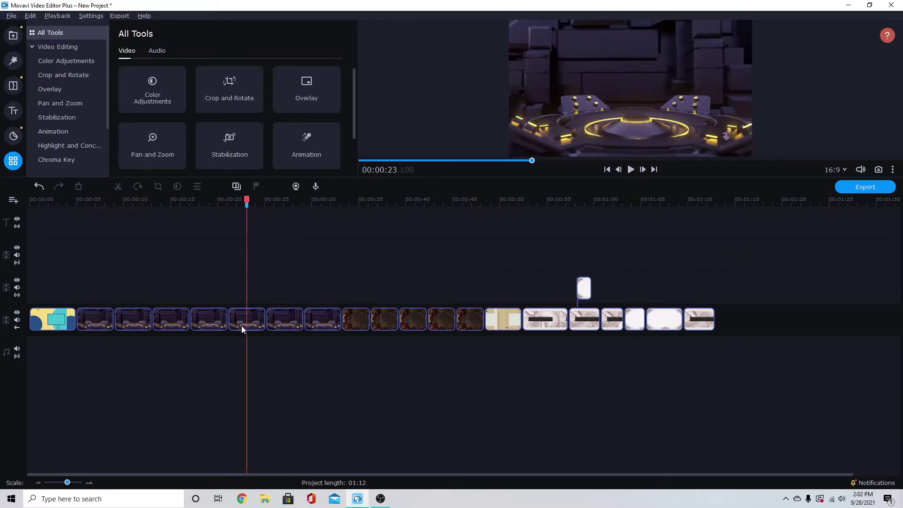
Insert a freeze frame in the sixth blue arena clip at 00:00:27.850, and play back that section from 00:00:26.650.
{"action": "mouse_move", "coordinate": [241, 326]}
{"action": "left_mouse_down"}
{"action": "mouse_move", "coordinate": [413, 328]}
{"action": "mouse_move", "coordinate": [320, 329]}
{"action": "left_mouse_up"}
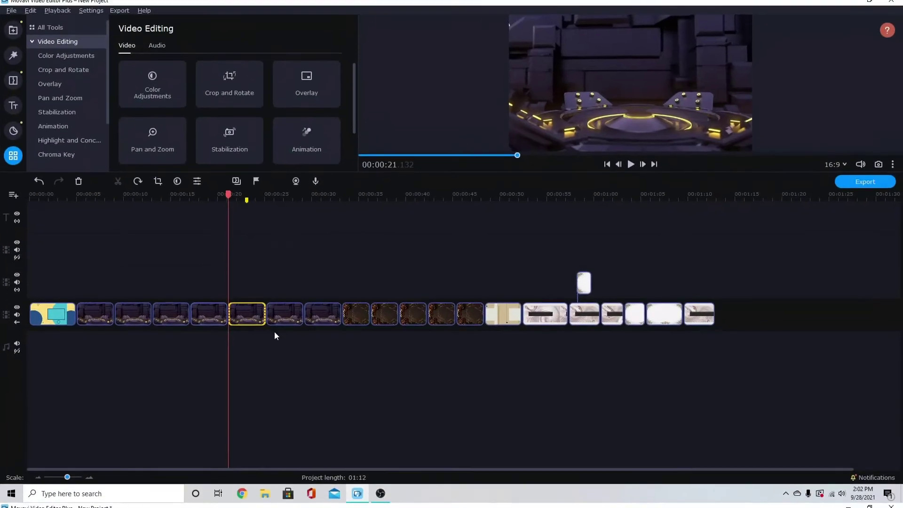
{"action": "left_click", "coordinate": [250, 321]}
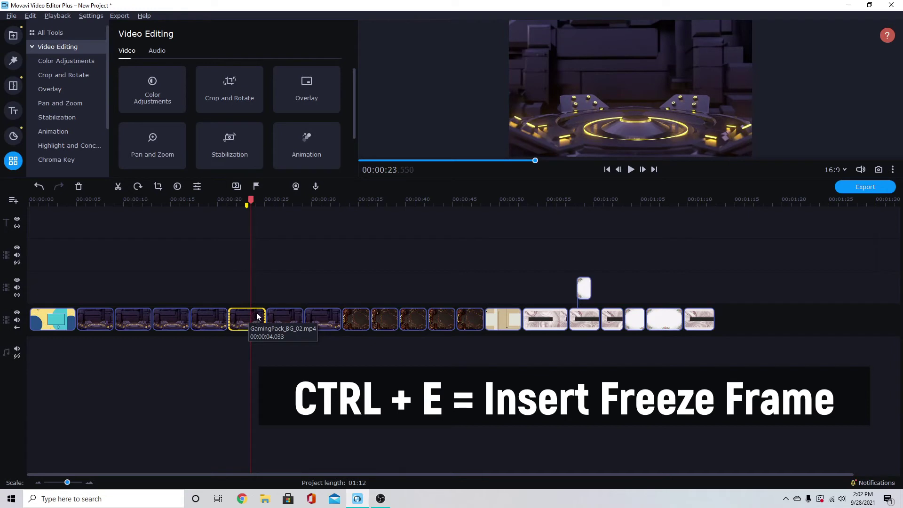
{"action": "left_click", "coordinate": [291, 321]}
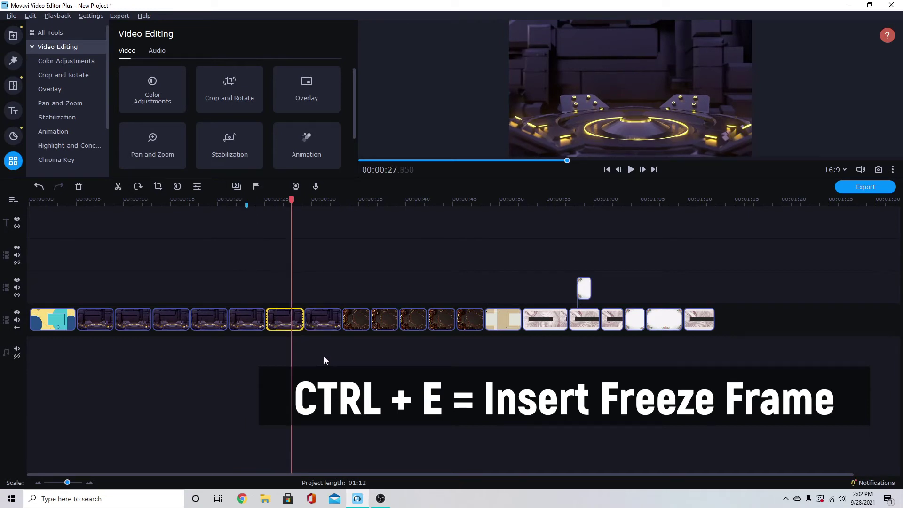
{"action": "key", "text": "ctrl+e"}
{"action": "left_click", "coordinate": [280, 201]}
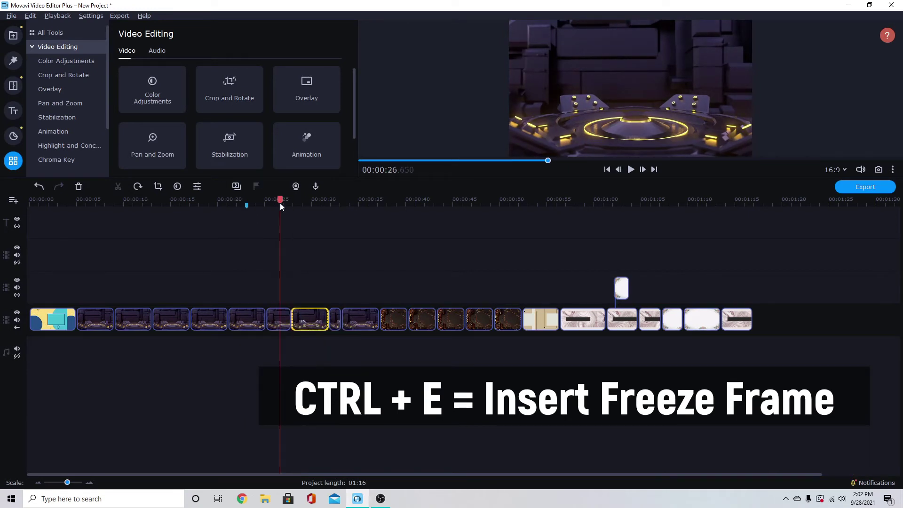
{"action": "left_click", "coordinate": [631, 170]}
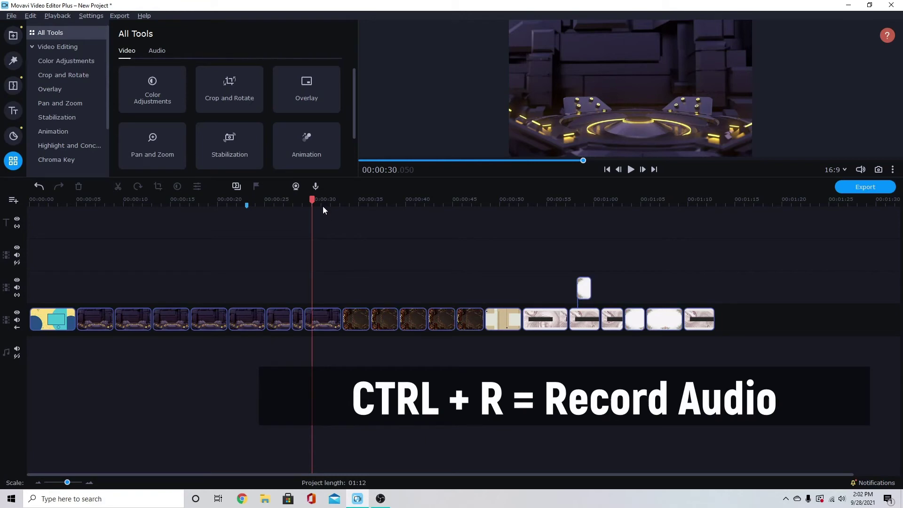
Record a short audio clip from the USB PnP microphone at 100% volume, starting at 00:00:30.050.
{"action": "key", "text": "ctrl+r"}
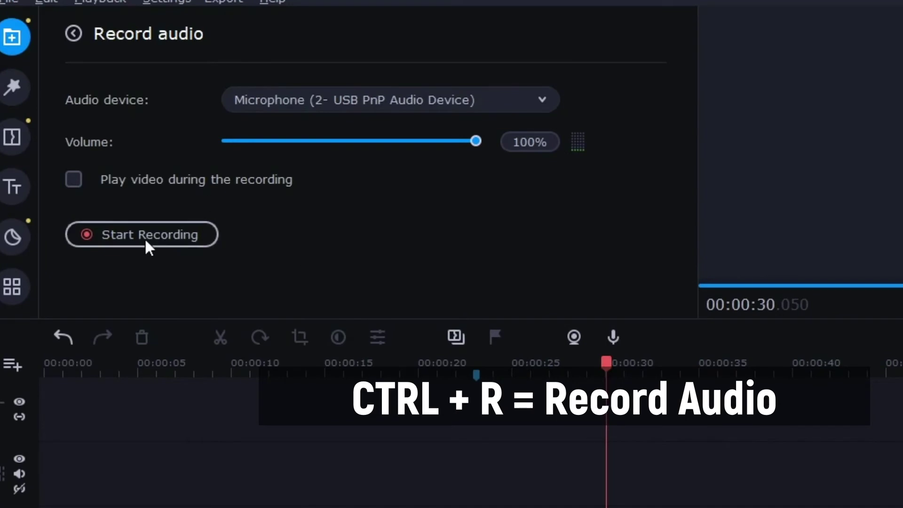
{"action": "left_click", "coordinate": [141, 233]}
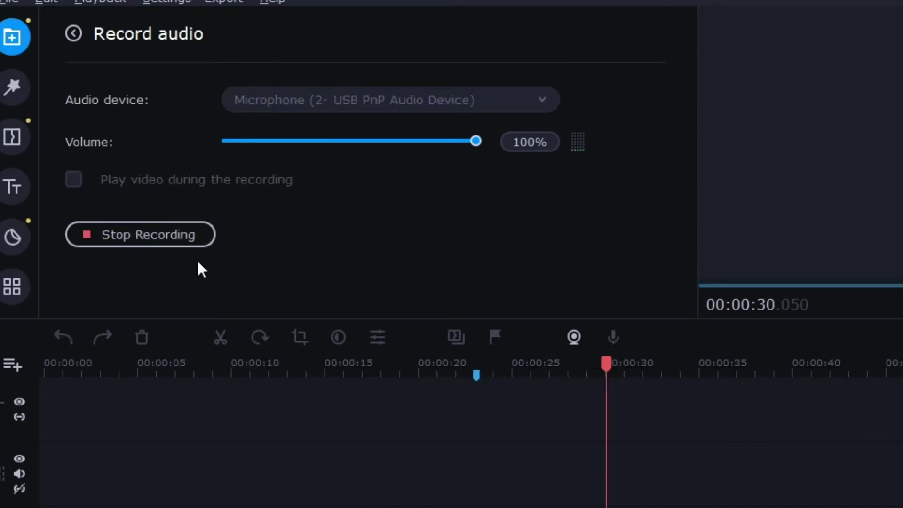
{"action": "left_click", "coordinate": [157, 239]}
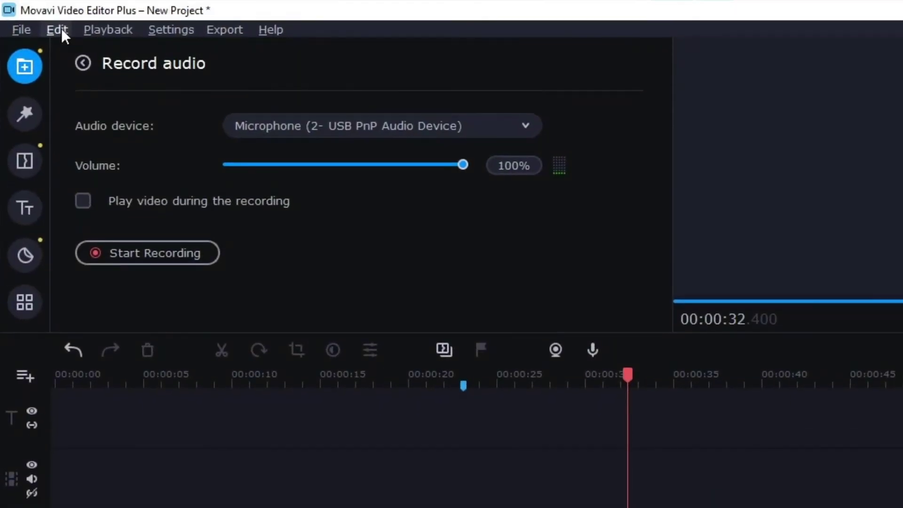
{"action": "left_click", "coordinate": [61, 30]}
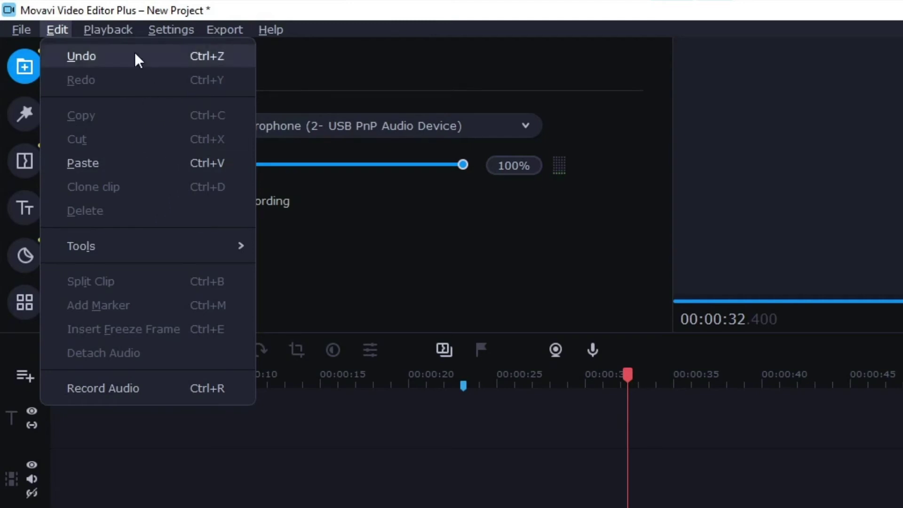
{"action": "key", "text": "Escape"}
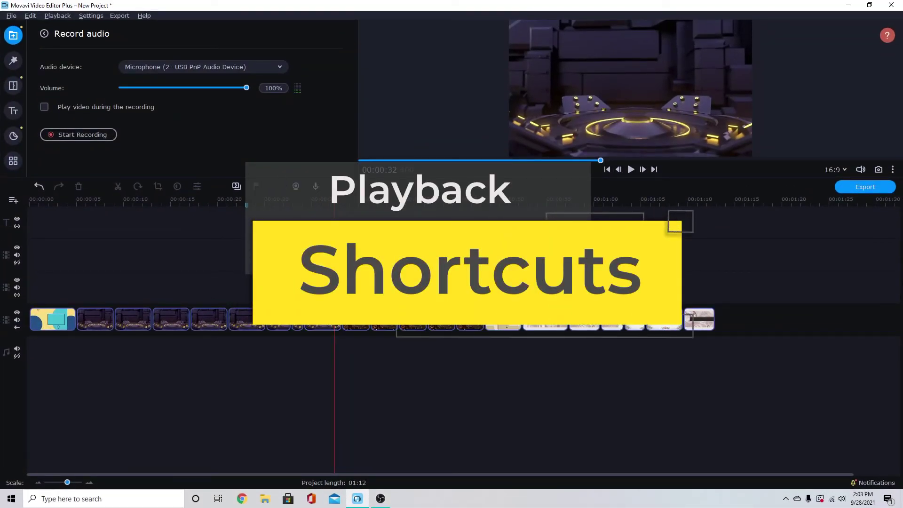
Play and pause the preview from 00:00:32, and again after moving the playhead to about 00:00:36.
{"action": "key", "text": "space"}
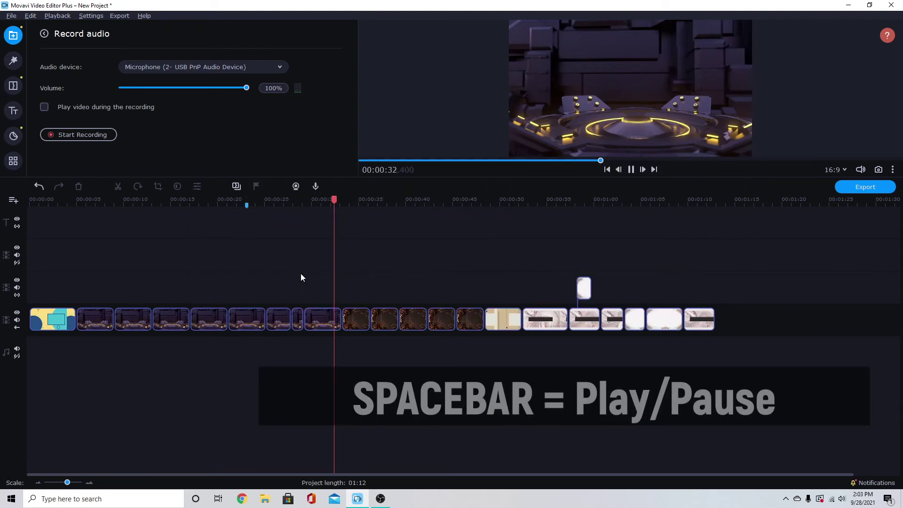
{"action": "key", "text": "space"}
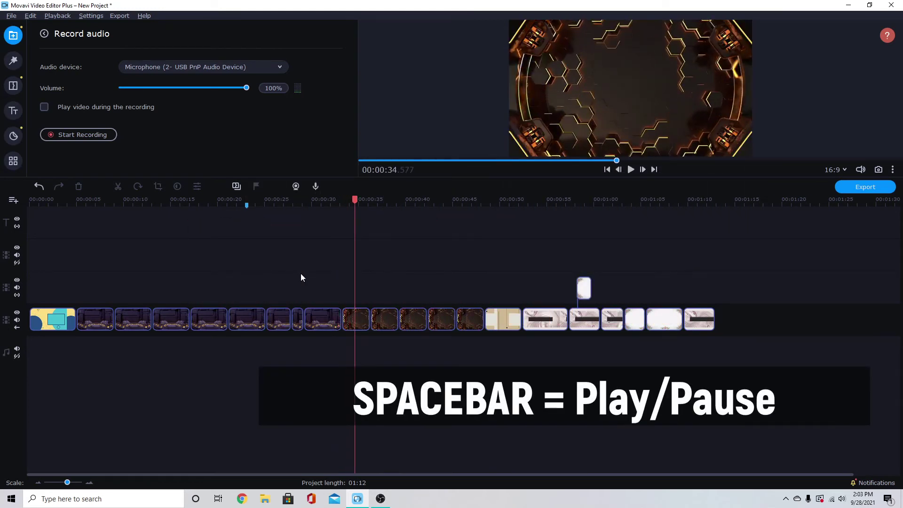
{"action": "left_click", "coordinate": [630, 160]}
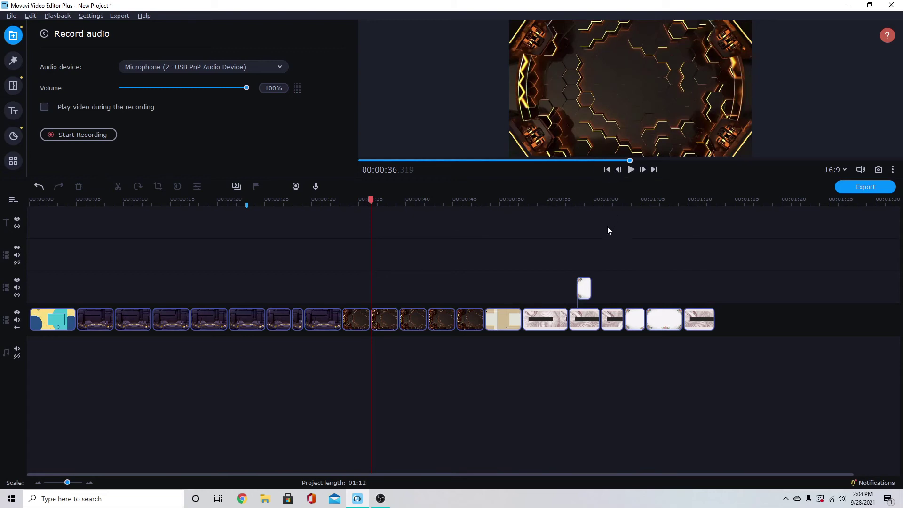
{"action": "left_click", "coordinate": [628, 172]}
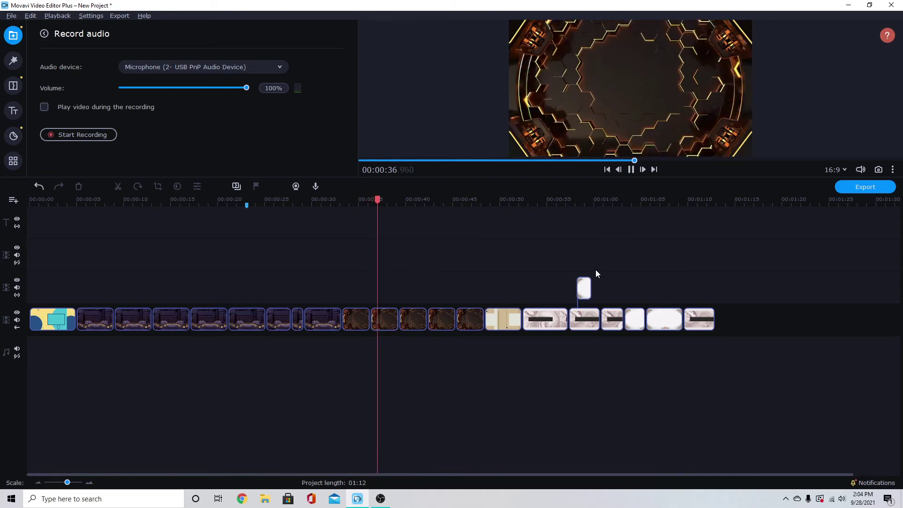
{"action": "key", "text": "space"}
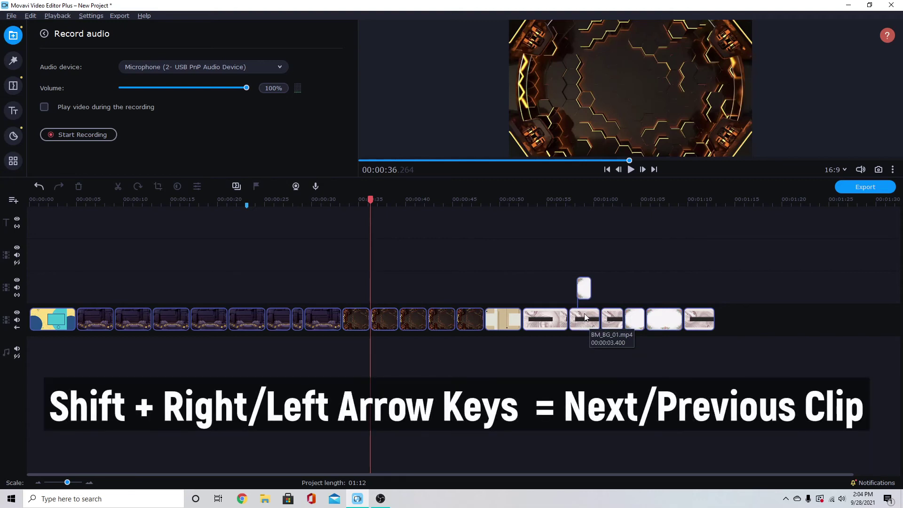
Jump the playhead back four clip boundaries along the main track and forward three.
{"action": "key", "text": "shift+Left"}
{"action": "key", "text": "shift+Left"}
{"action": "key", "text": "shift+Left"}
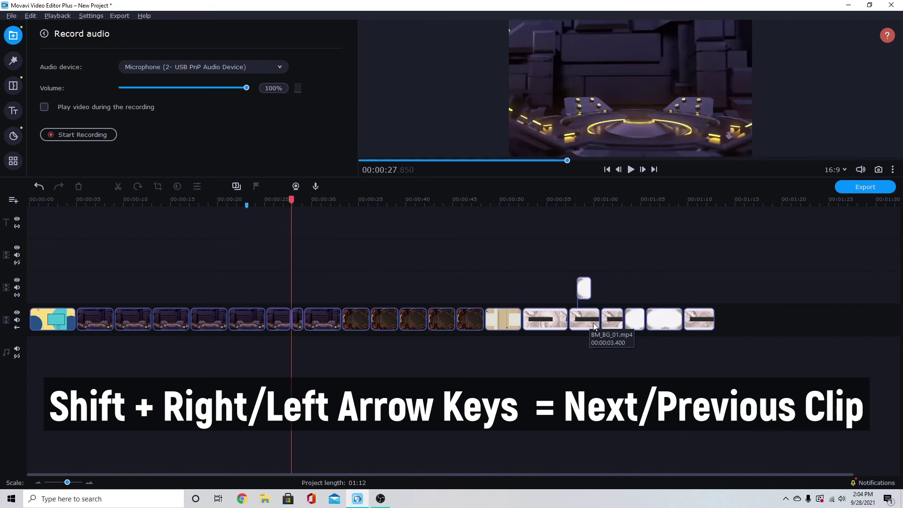
{"action": "key", "text": "shift+Left"}
{"action": "key", "text": "shift+Right"}
{"action": "key", "text": "shift+Right"}
{"action": "key", "text": "shift+Right"}
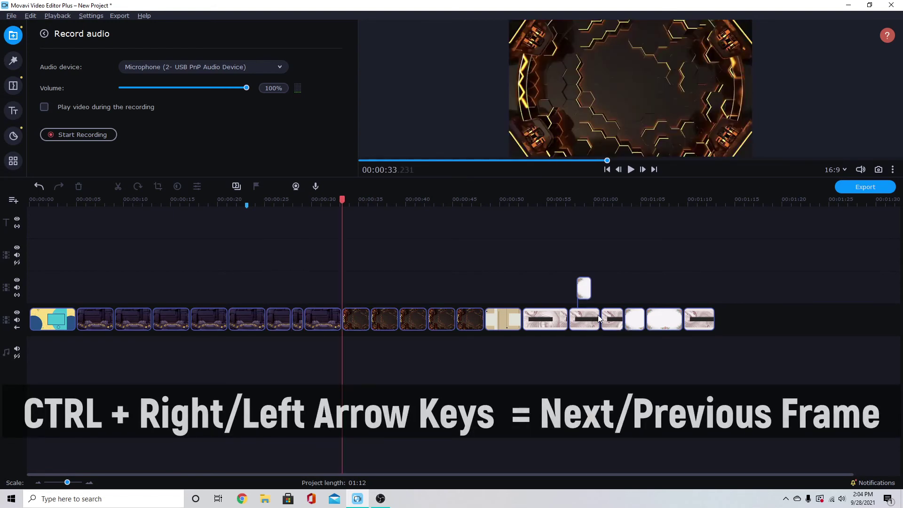
Step the playhead backward frame by frame to 00:00:33.066.
{"action": "key", "text": "ctrl+Left"}
{"action": "key", "text": "ctrl+Left"}
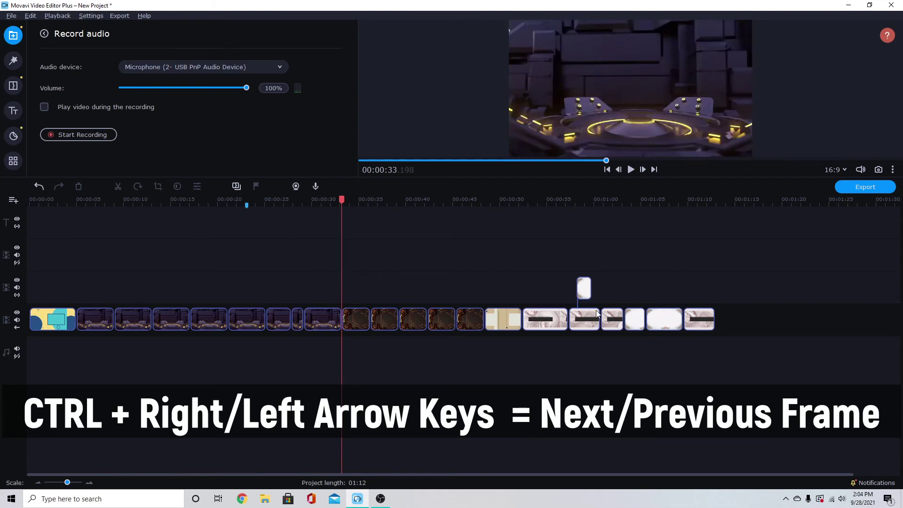
{"action": "key", "text": "ctrl+Left"}
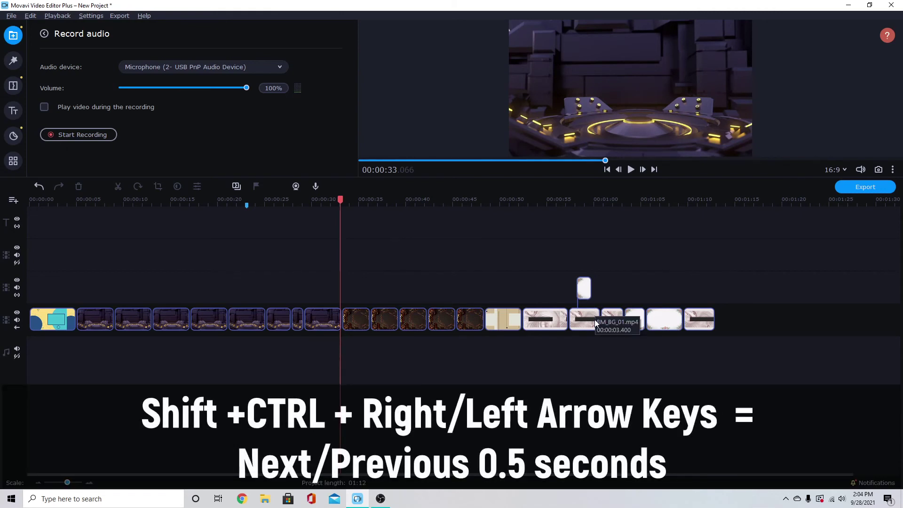
Move the playhead back four times in 0.5-second steps and forward three times.
{"action": "key", "text": "ctrl+shift+Left"}
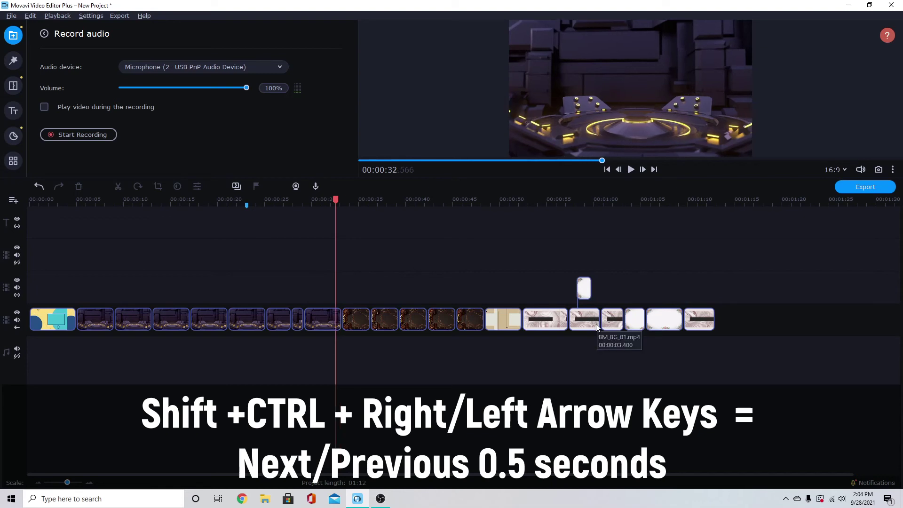
{"action": "key", "text": "ctrl+shift+Left"}
{"action": "key", "text": "ctrl+shift+Left"}
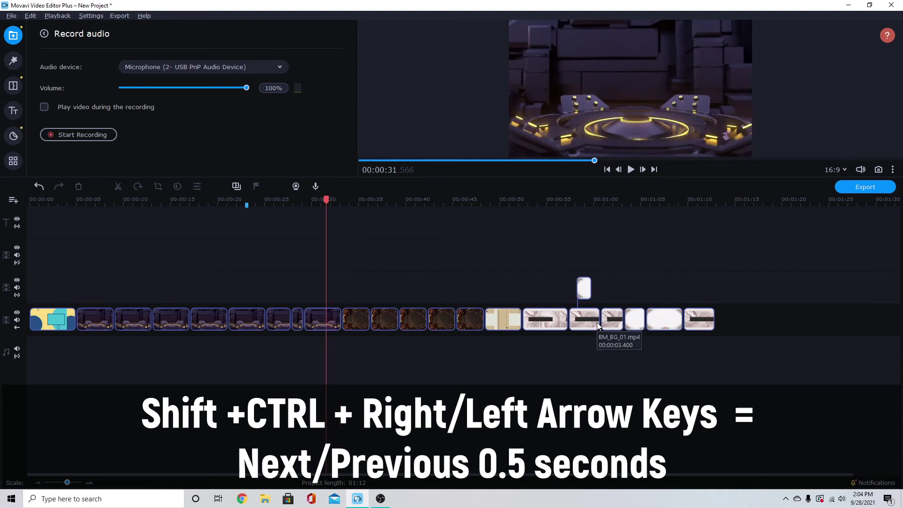
{"action": "key", "text": "ctrl+shift+Left"}
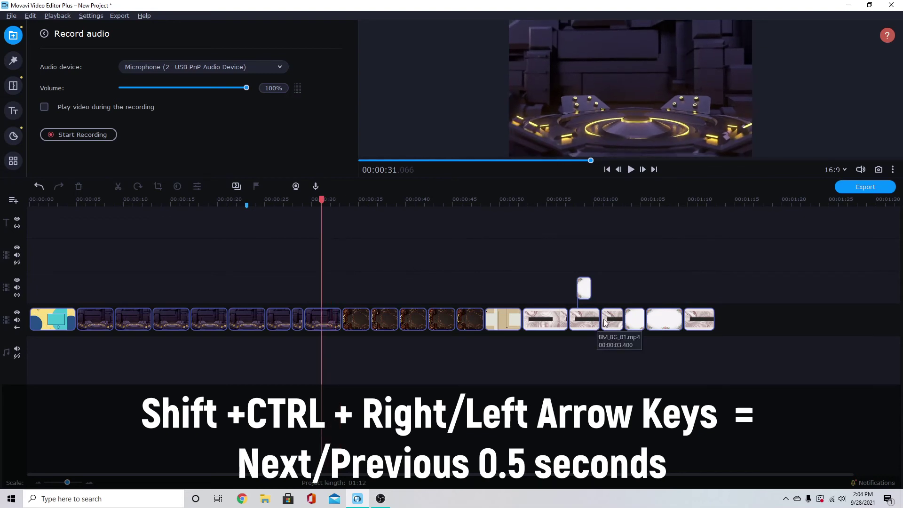
{"action": "key", "text": "ctrl+shift+Right"}
{"action": "key", "text": "ctrl+shift+Right"}
{"action": "key", "text": "ctrl+shift+Right"}
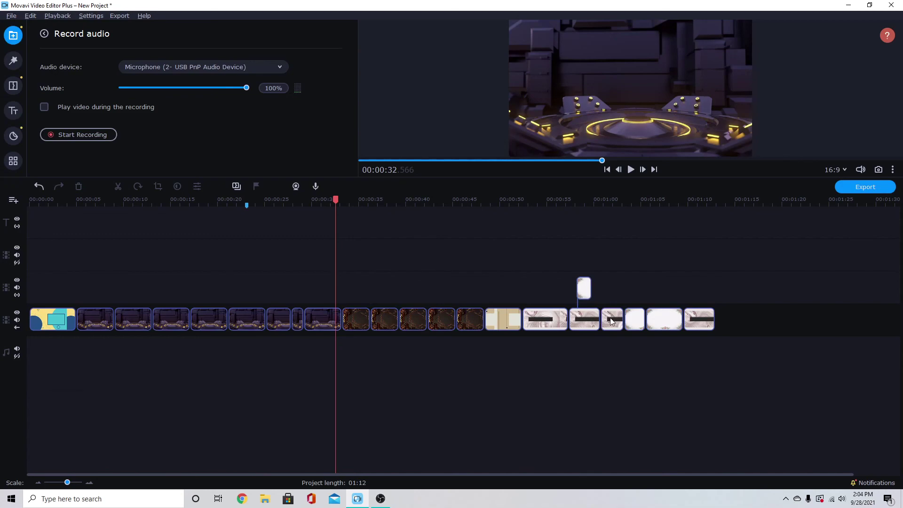
Show the preview in full screen and return to the editing window.
{"action": "key", "text": "alt+Return"}
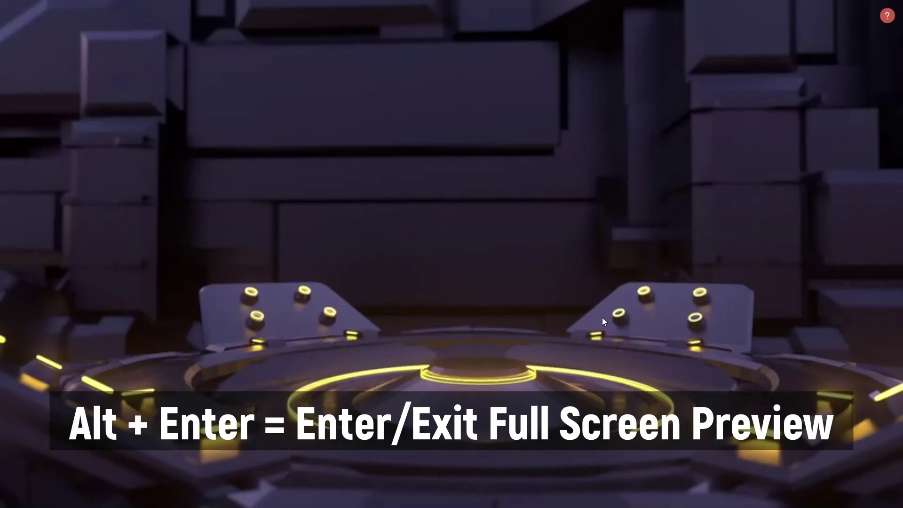
{"action": "key", "text": "alt+Return"}
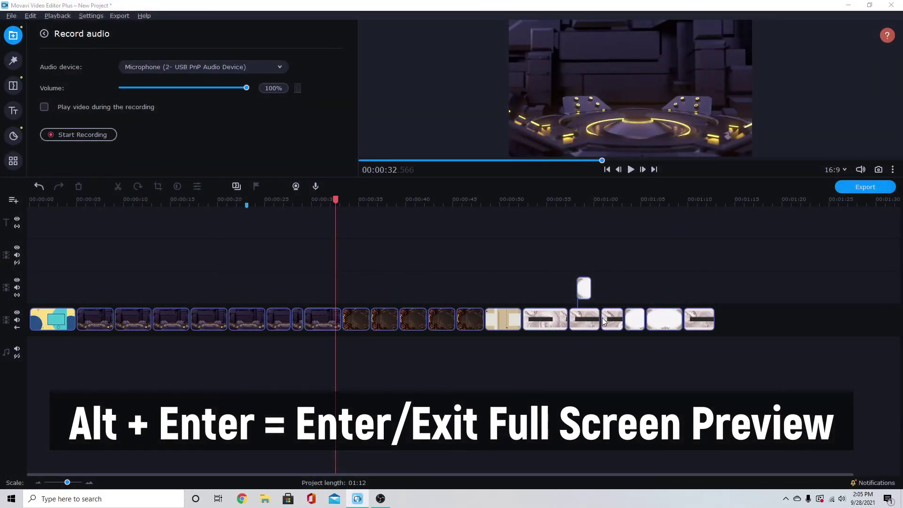
{"action": "left_click", "coordinate": [55, 15]}
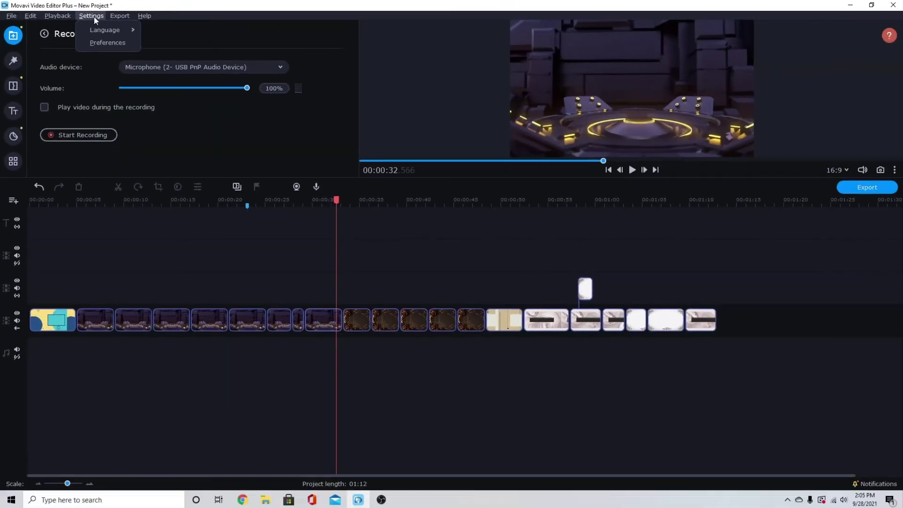
{"action": "mouse_move", "coordinate": [206, 29]}
{"action": "left_click", "coordinate": [284, 176]}
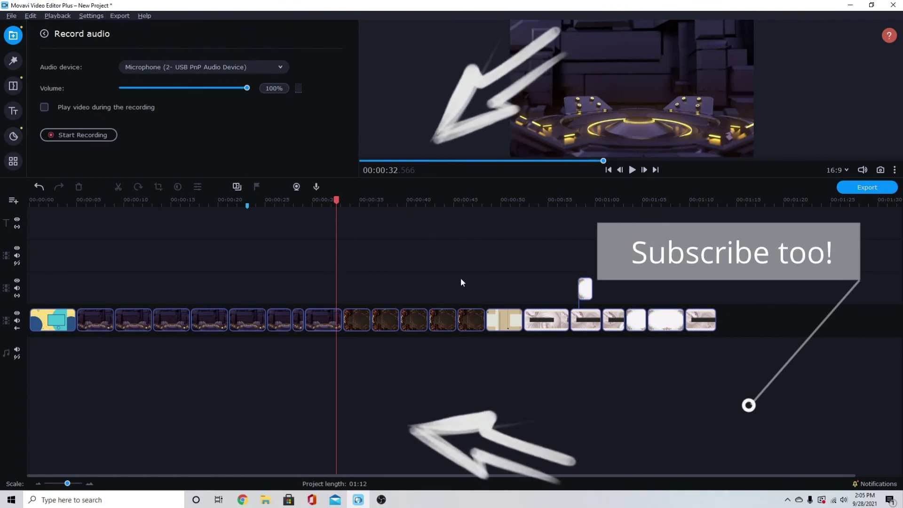